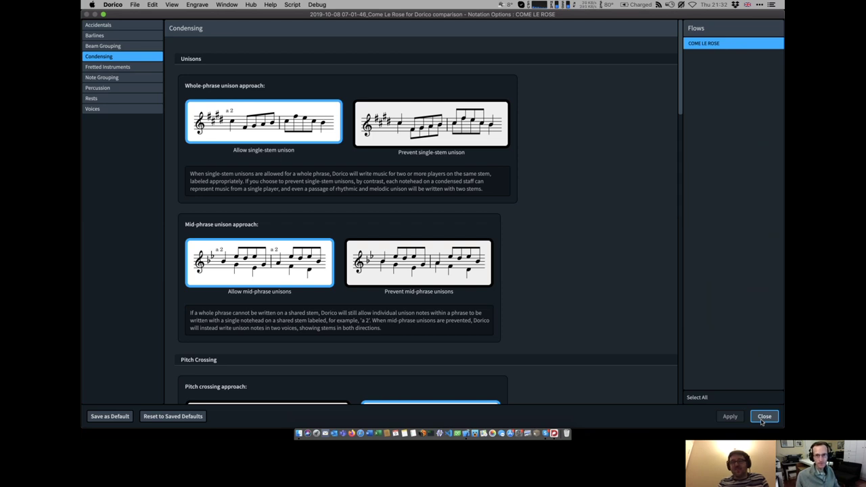
Step: Close the Notation Options and turn off condensing so every player in the full score gets a separate staff
left_click(763, 416)
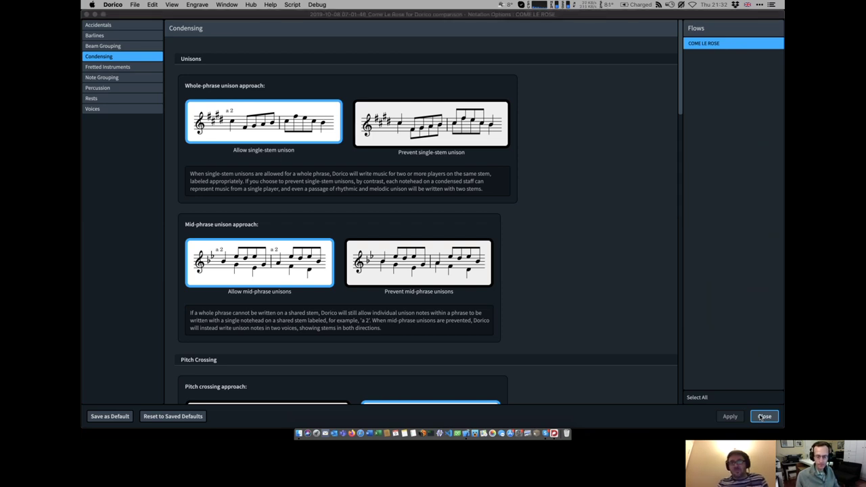
left_click(151, 5)
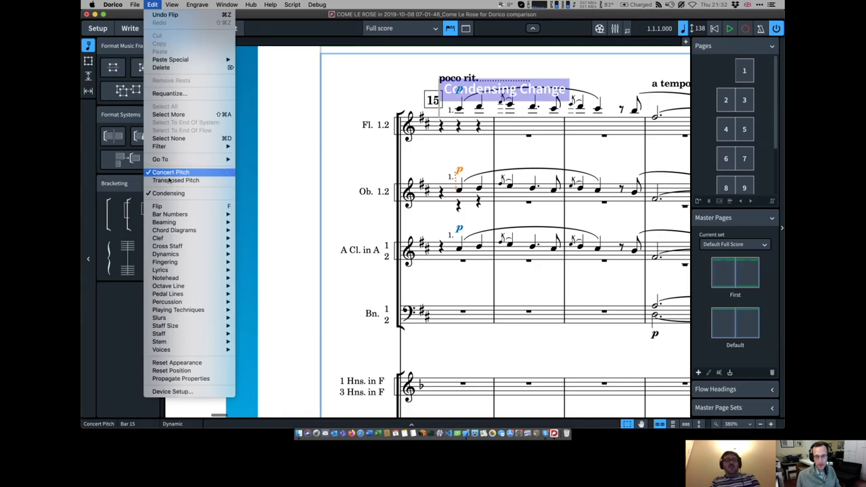
left_click(319, 141)
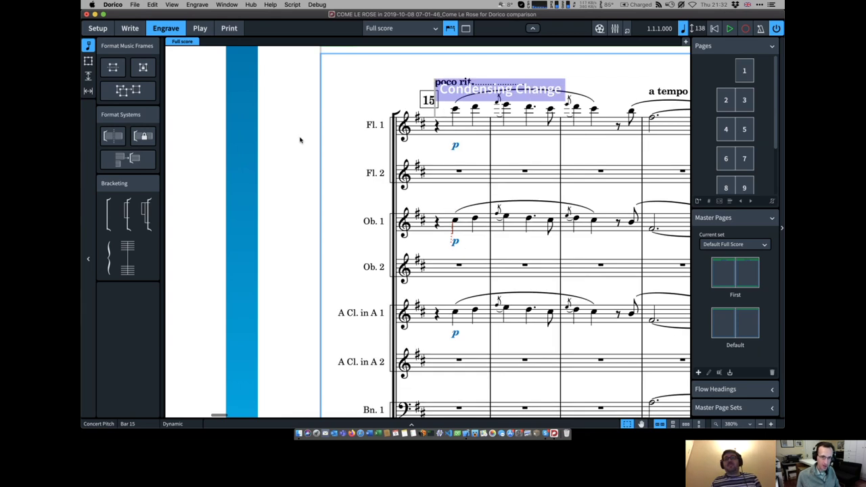
left_click(348, 160)
scroll(348, 159, "right", 2)
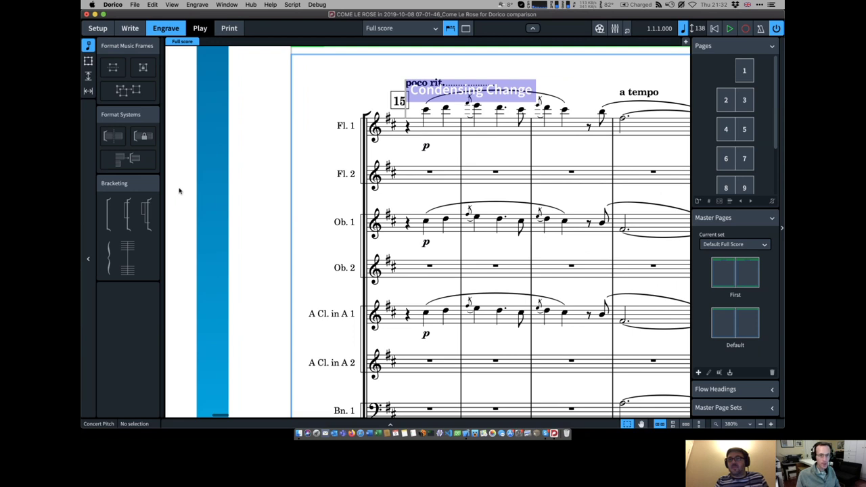
Step: Switch to Play mode and expand the Flute 1 track with its dynamics lane shown
key("super+4")
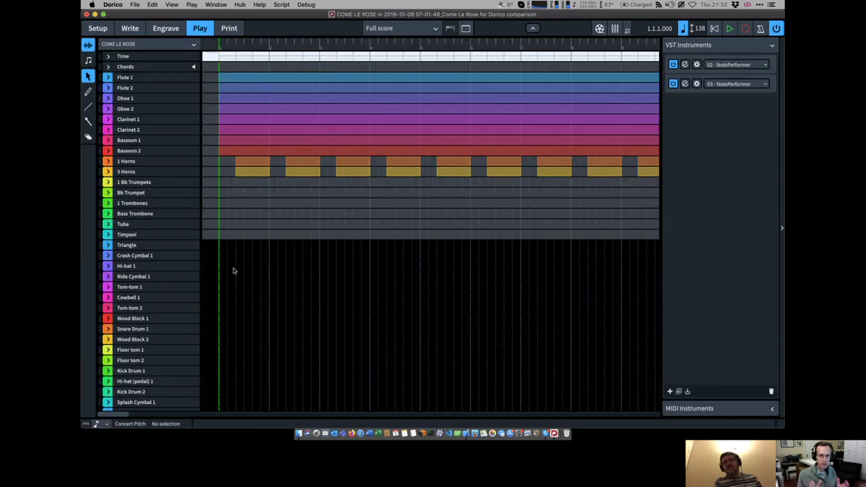
left_click(108, 77)
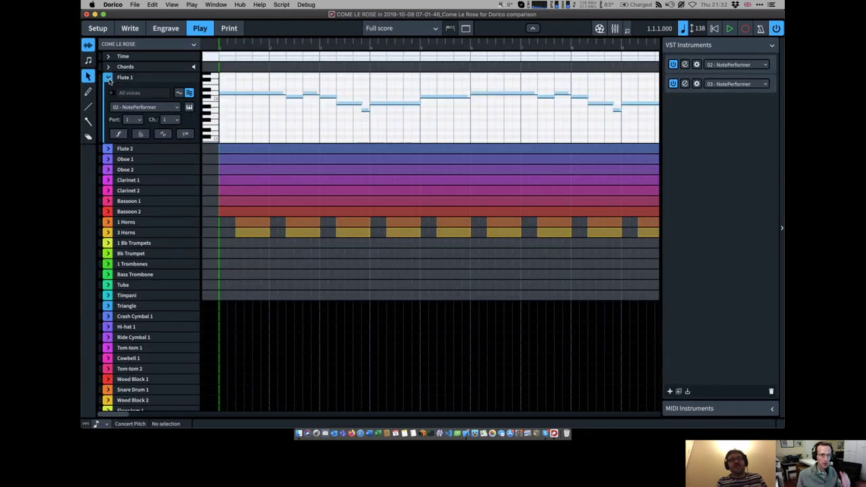
left_click(118, 133)
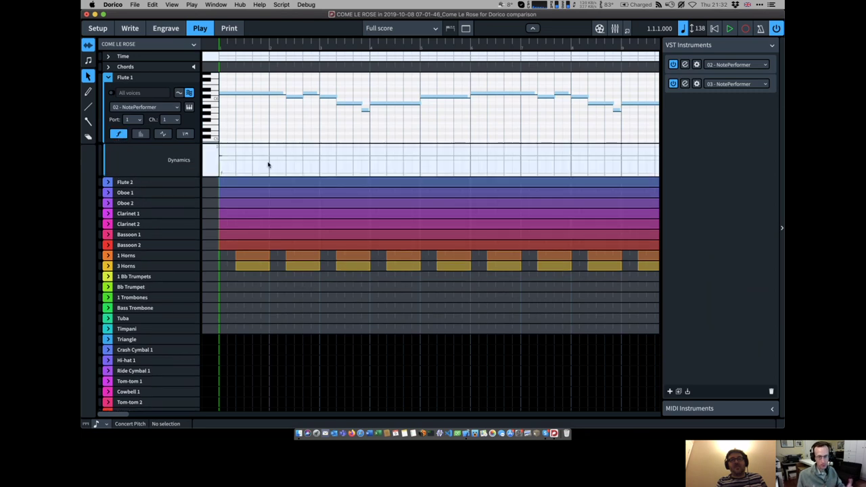
scroll(264, 171, "right", 15)
scroll(268, 164, "left", 15)
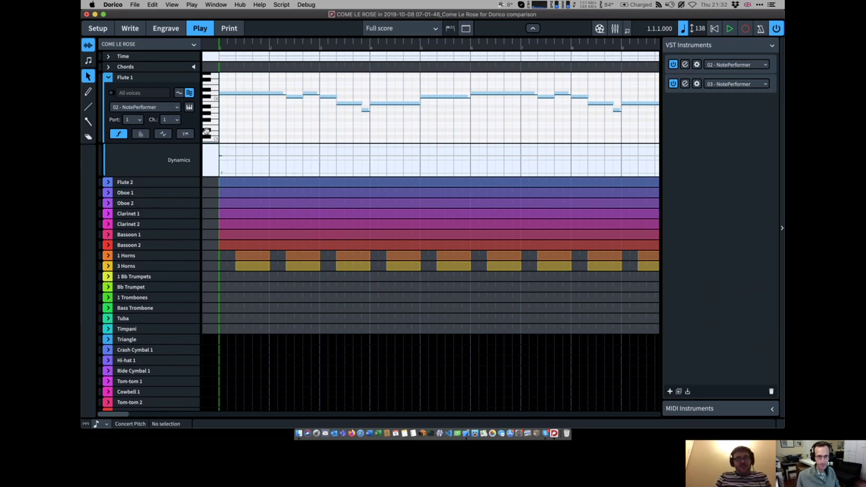
Step: Show Flute 1's velocity and MIDI CC lanes with the list of available controllers, and hide both lanes again
left_click(148, 136)
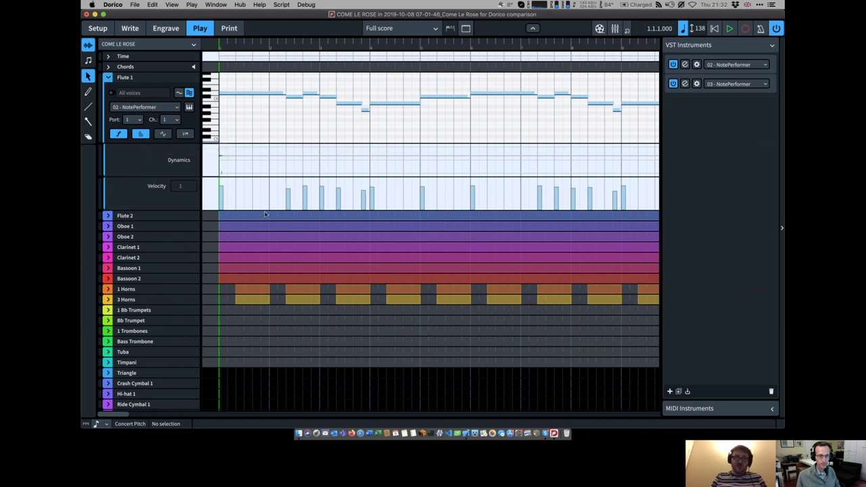
left_click(163, 135)
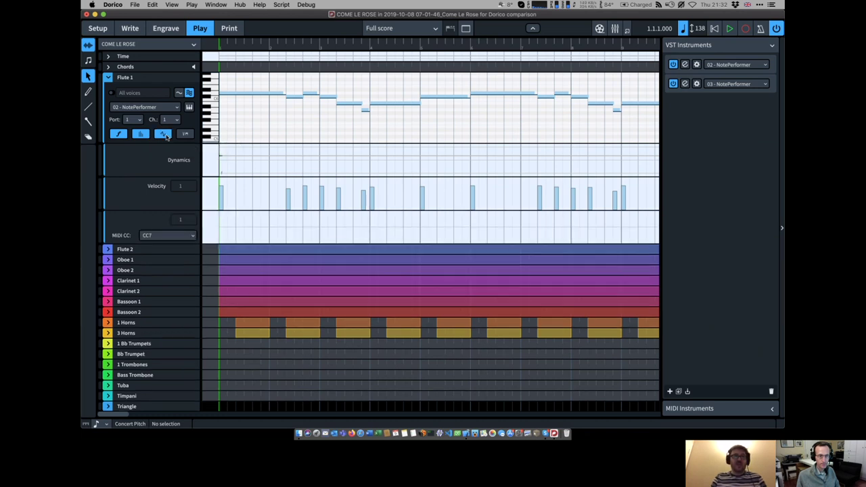
left_click(174, 236)
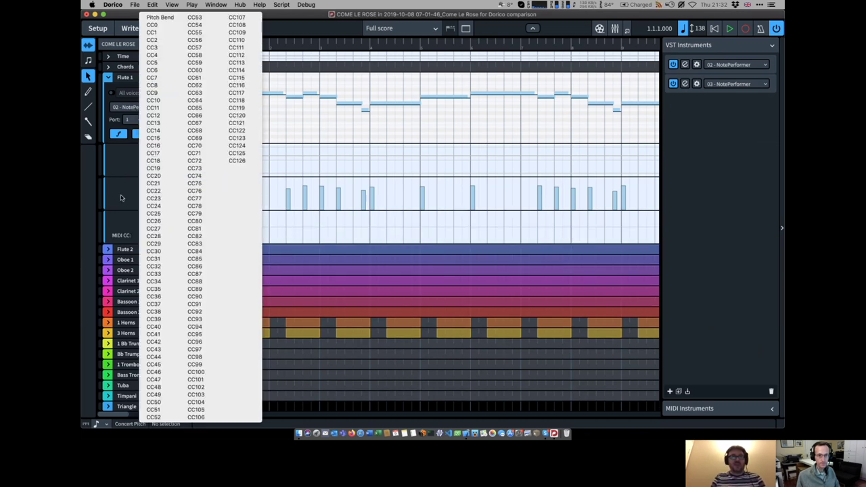
left_click(122, 198)
left_click(140, 133)
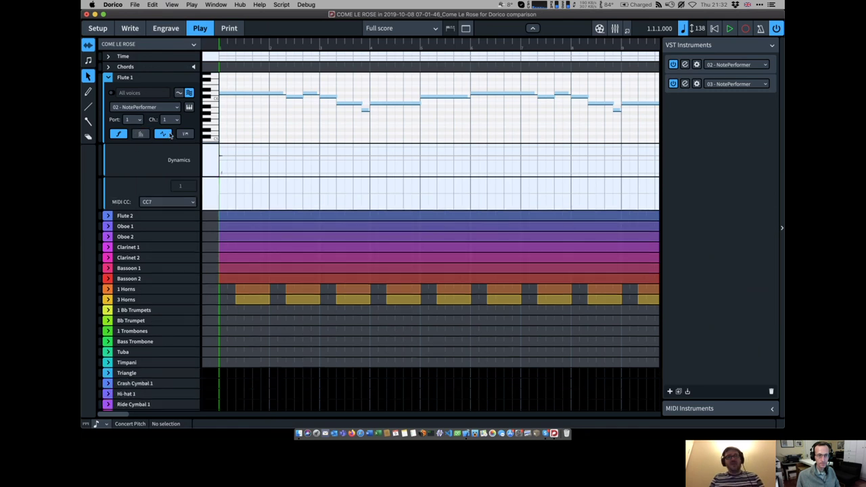
left_click(163, 133)
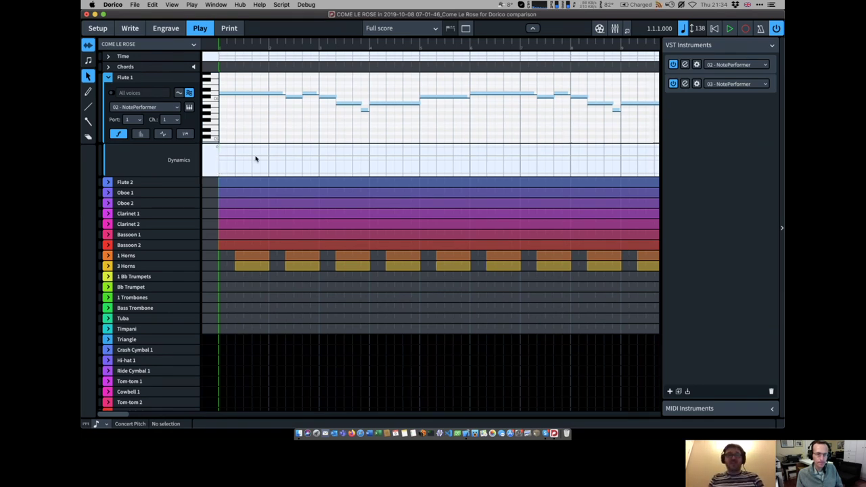
Step: Examine how the notated dynamics and hairpins are represented along Flute 1's dynamics lane, and return to bar 1
scroll(255, 159, "right", 5)
scroll(256, 159, "right", 5)
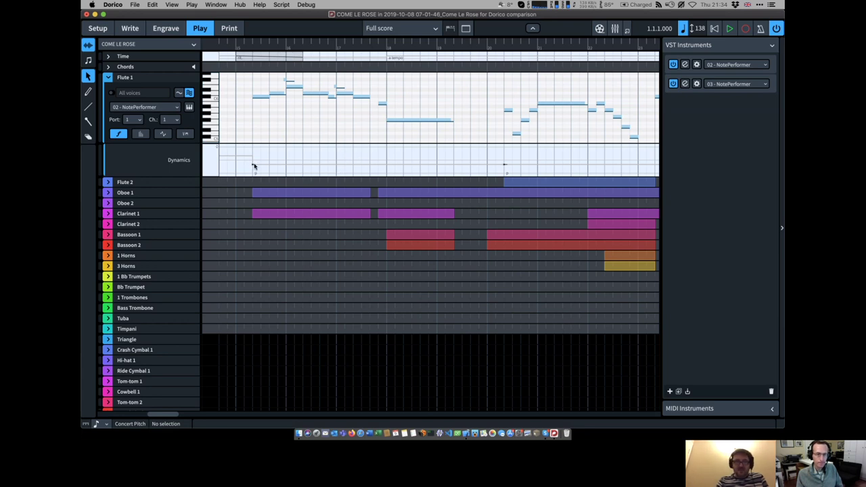
scroll(504, 168, "right", 10)
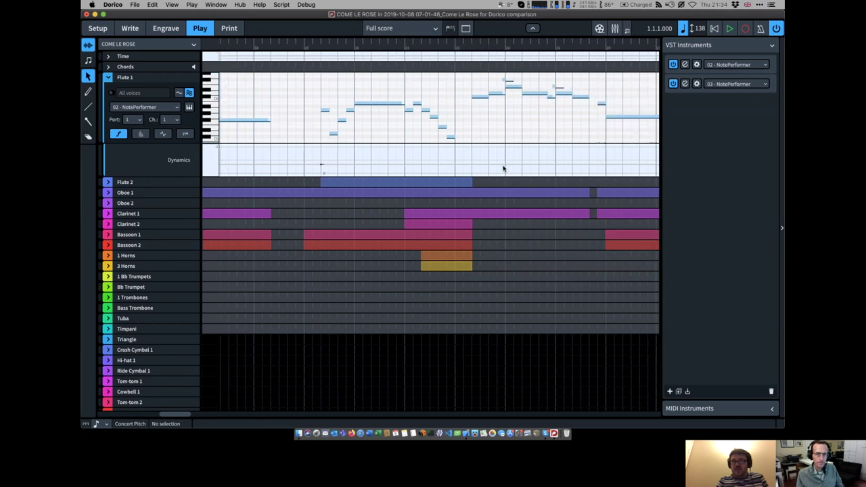
scroll(502, 169, "right", 3)
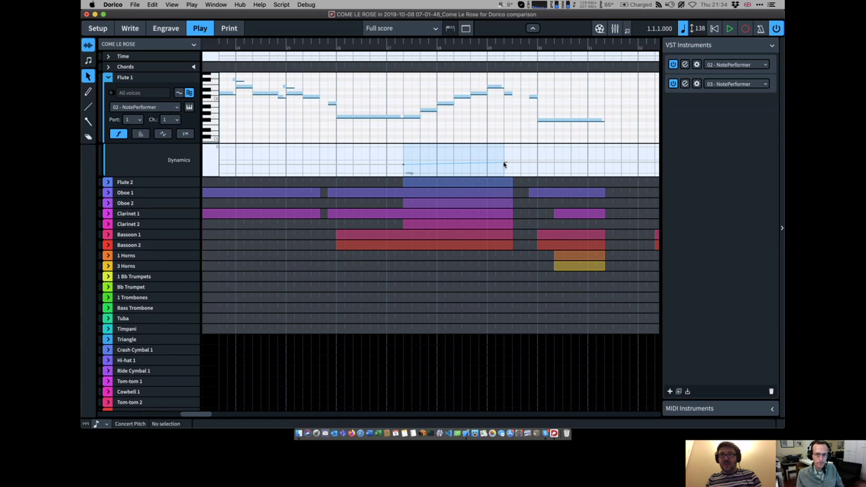
scroll(503, 164, "right", 10)
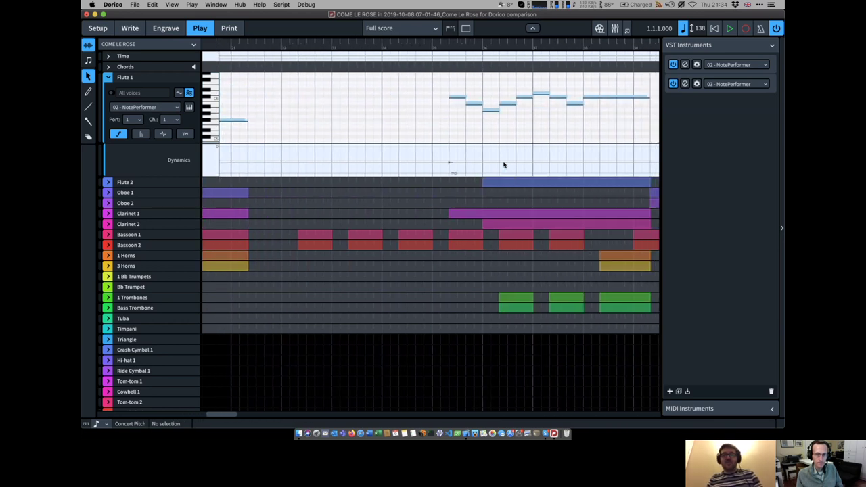
scroll(503, 164, "right", 10)
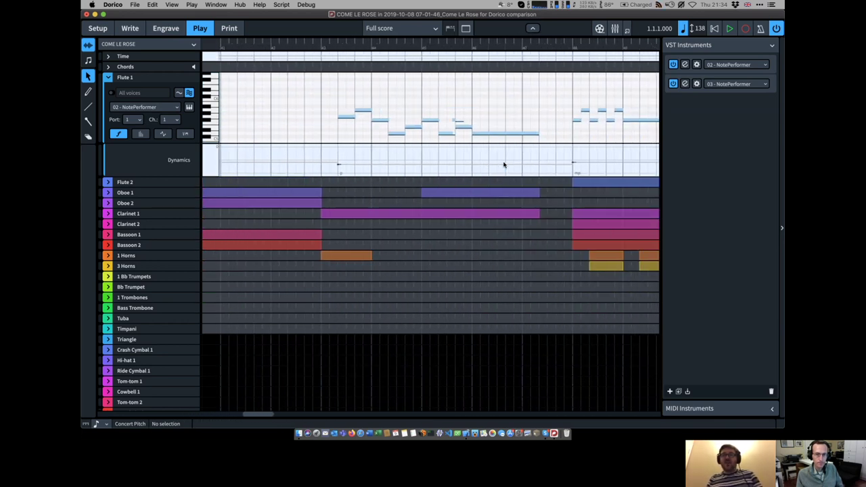
scroll(504, 165, "left", 20)
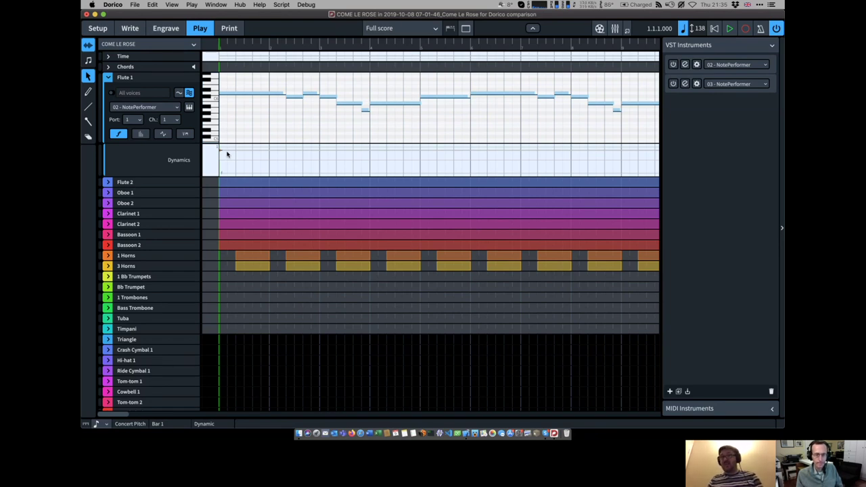
Step: Draw a freehand dynamics curve for Flute 1 across bars 1 to 4 and make all its points linear
left_click(88, 91)
mouse_move(246, 151)
left_mouse_down()
mouse_move(283, 161)
mouse_move(401, 153)
left_mouse_up()
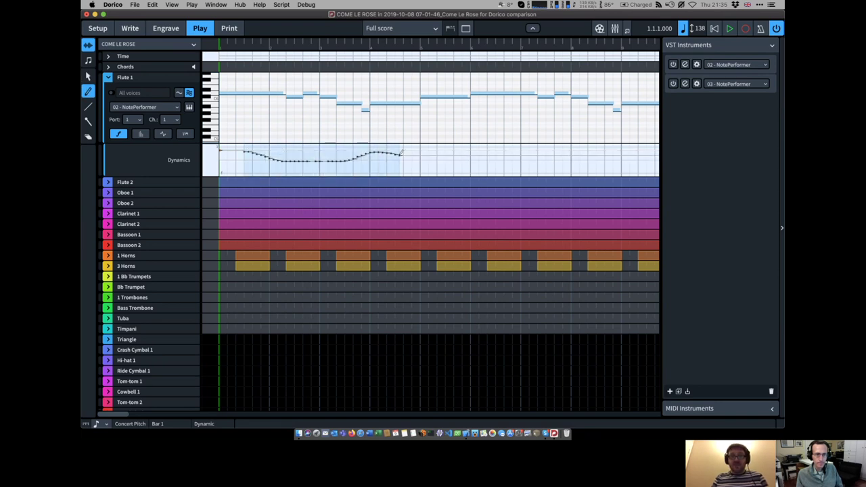
left_click(88, 75)
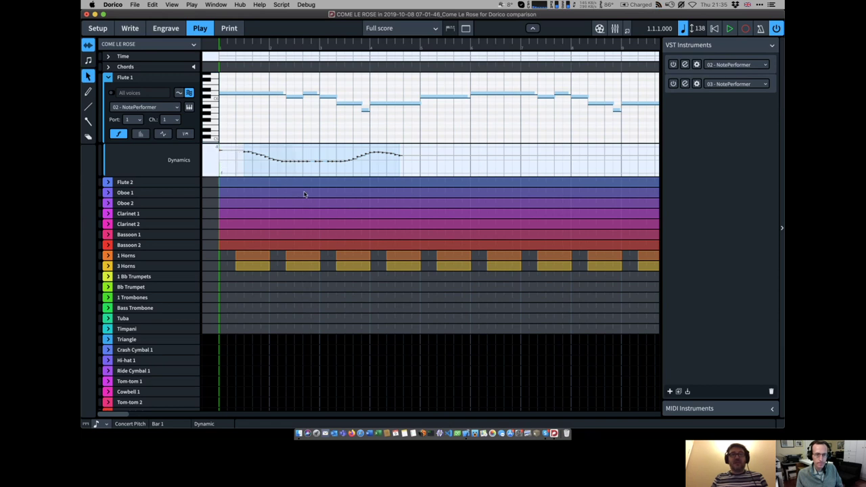
key("super+a")
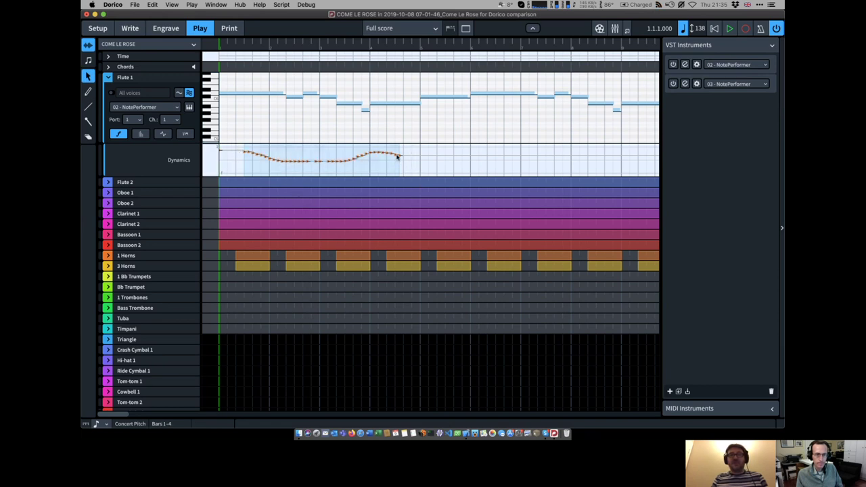
right_click(396, 157)
left_click(406, 168)
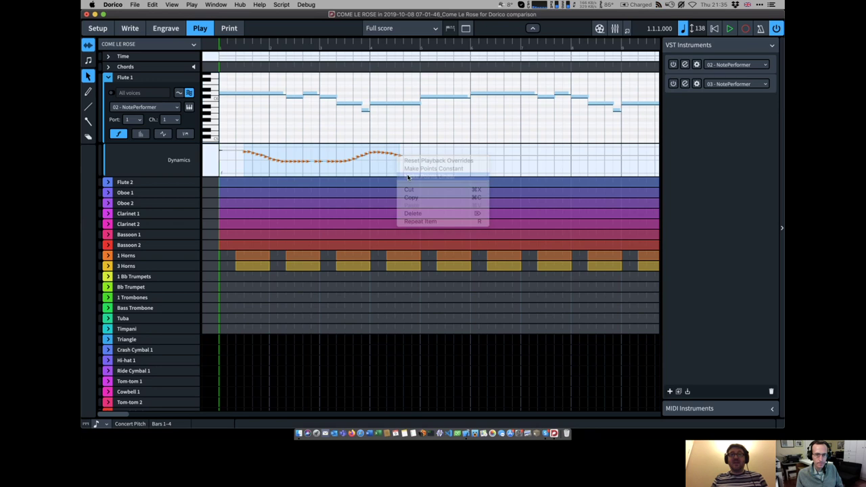
left_click(369, 168)
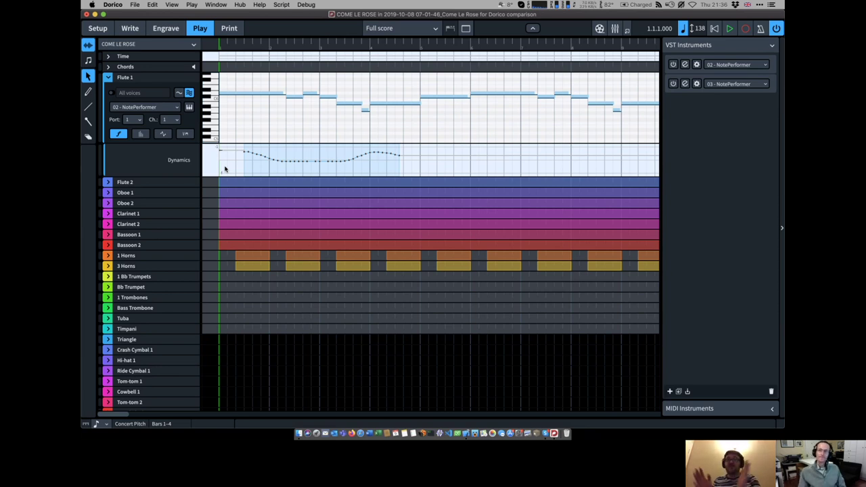
Step: Draw a straight dynamics line for Flute 1 from bar 1 to the end of bar 5 and adjust its end points into a rising ramp
left_click(87, 106)
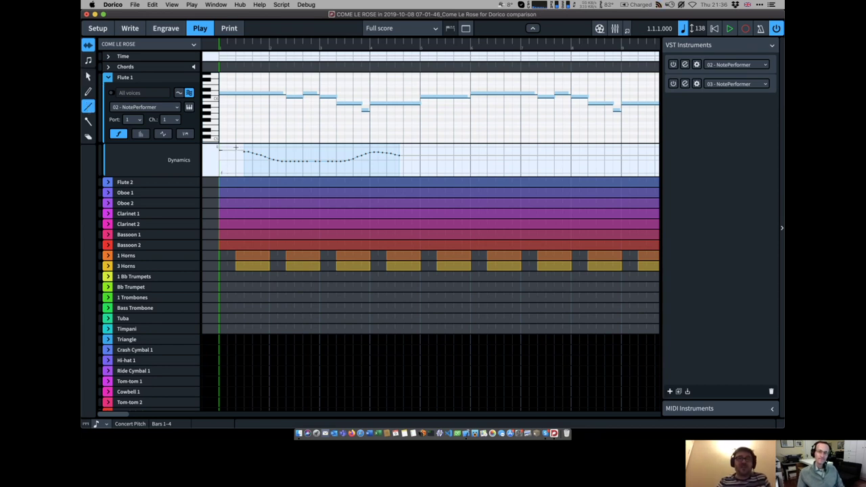
left_click_drag(236, 146, 467, 163)
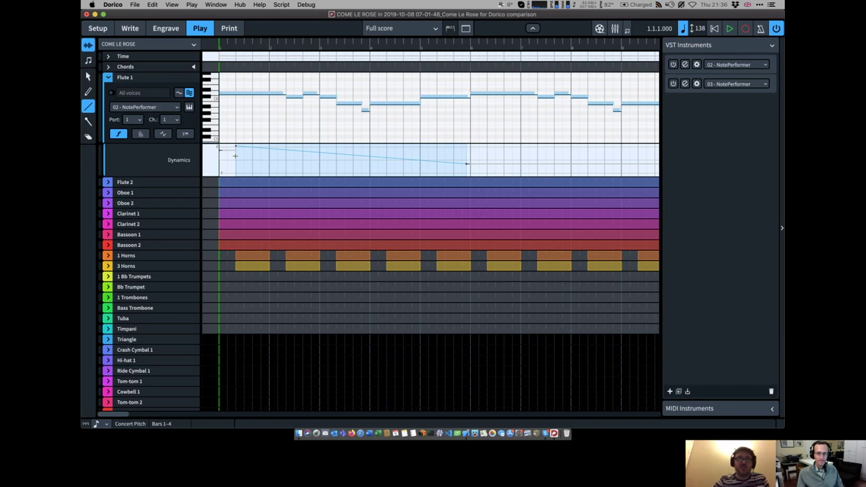
left_click(88, 76)
left_click_drag(235, 146, 235, 166)
left_click_drag(466, 163, 466, 153)
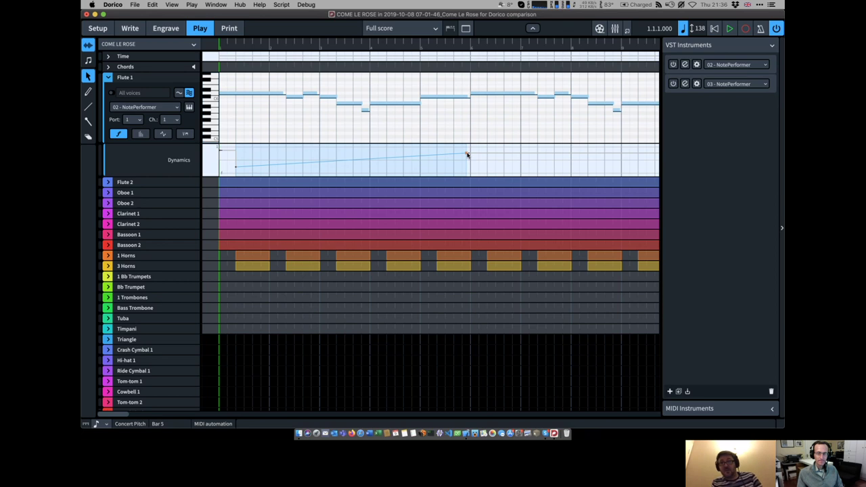
mouse_move(466, 153)
left_mouse_down()
mouse_move(382, 155)
mouse_move(462, 155)
left_mouse_up()
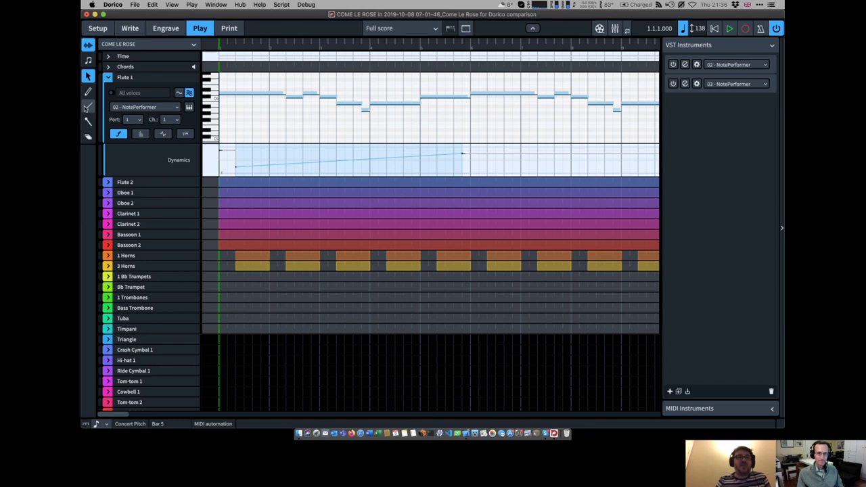
Step: In Write mode, add an sfz dynamic to the Flute 1 note at the a tempo in bar 18
scroll(511, 158, "right", 3)
scroll(511, 158, "right", 1)
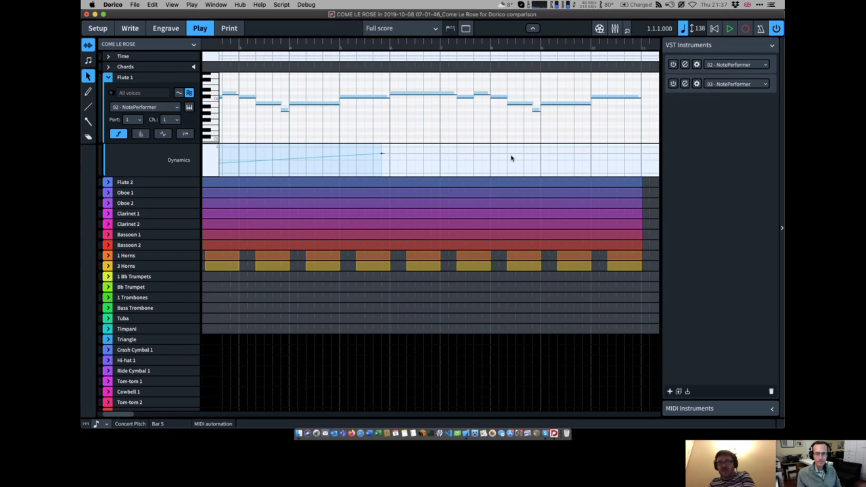
left_click(130, 28)
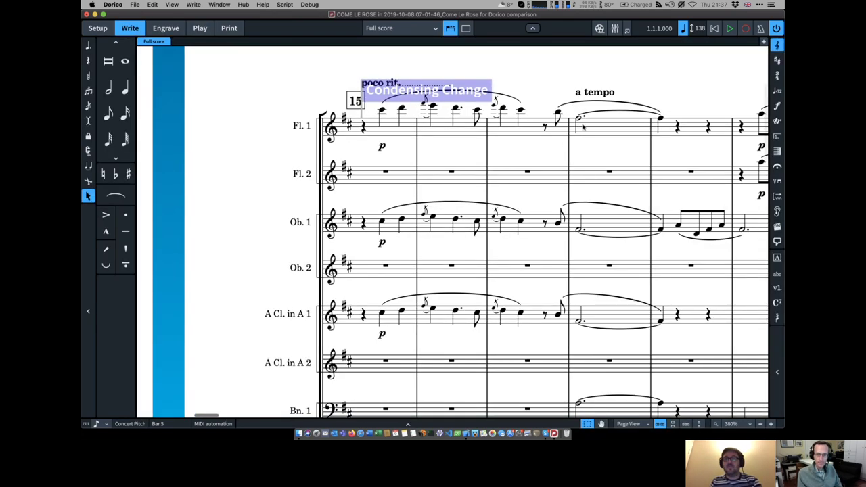
left_click(580, 121)
key("shift+d")
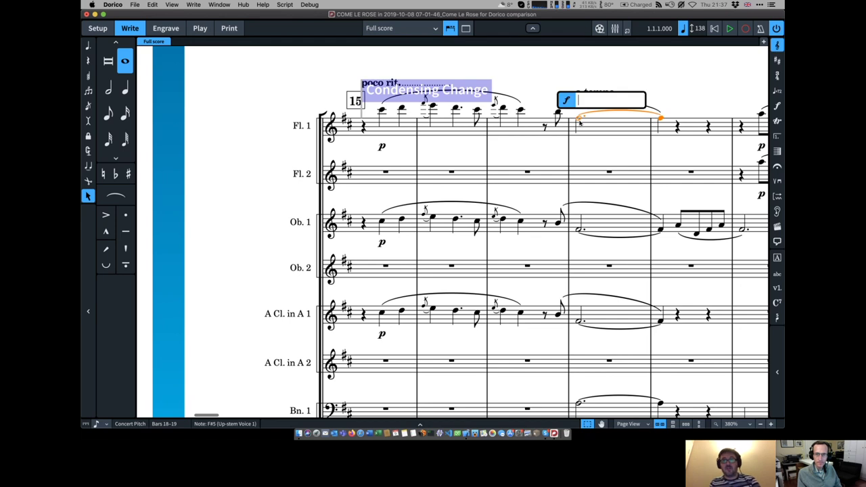
type("sfz")
key("Return")
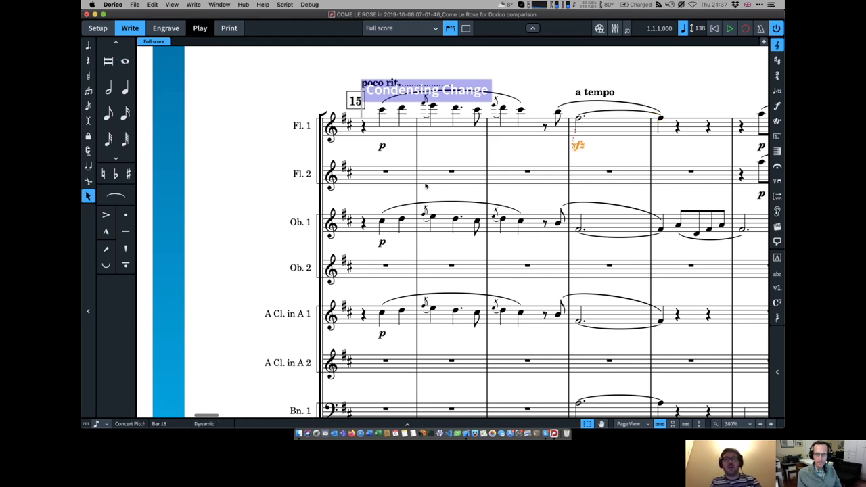
Step: In Play mode, reshape the bar 18 sfz in Flute 1's dynamics lane with a low starting point and a higher peak
key("super+4")
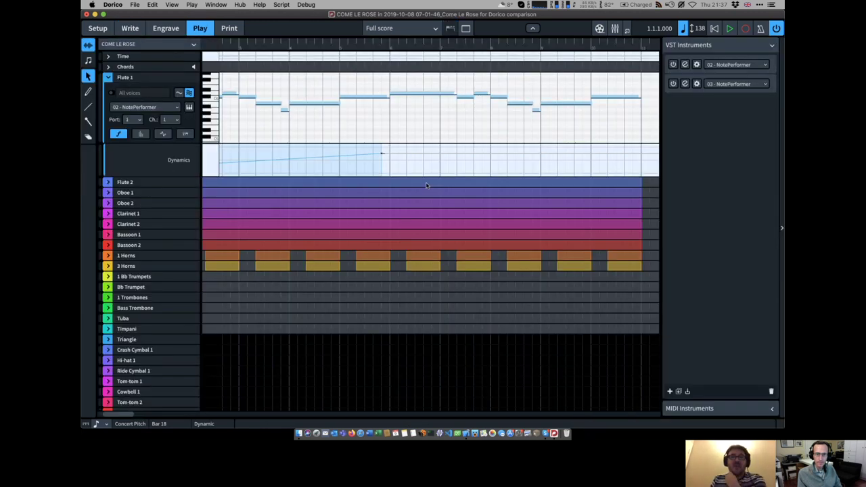
scroll(454, 165, "right", 10)
scroll(454, 164, "right", 5)
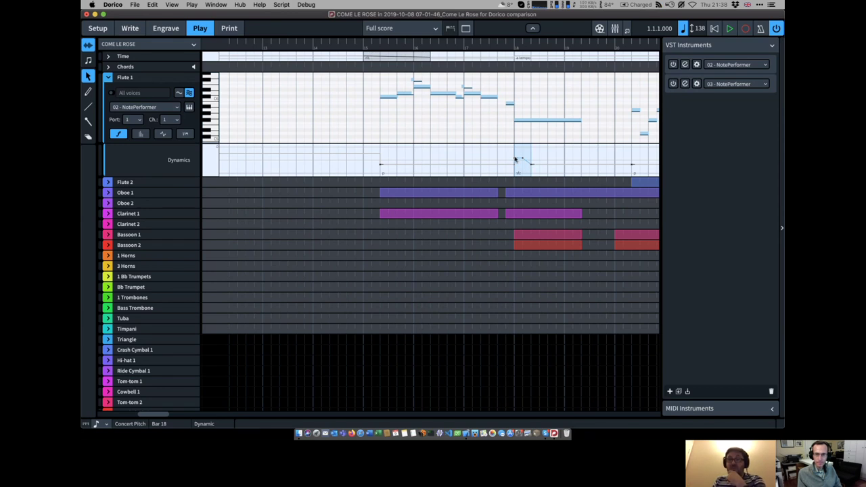
left_click_drag(514, 159, 515, 151)
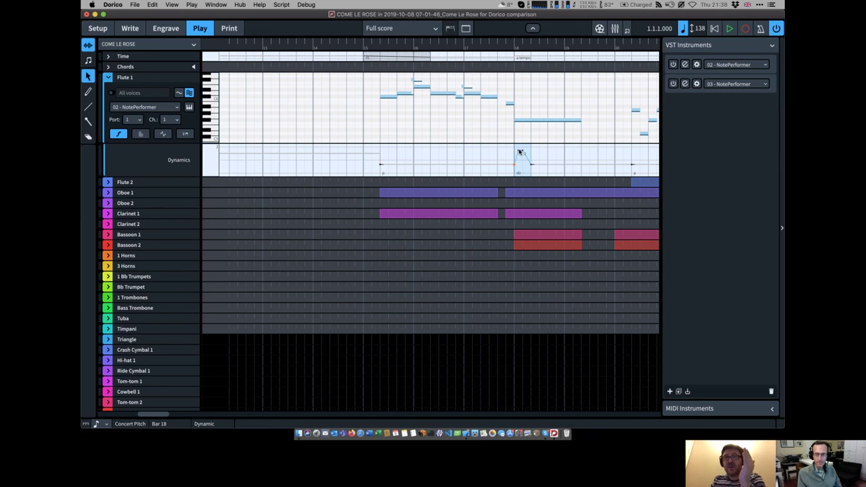
Step: Fine-tune the peak of Flute 1's bar 18 sfz and make the dynamics lane taller
left_click(524, 151)
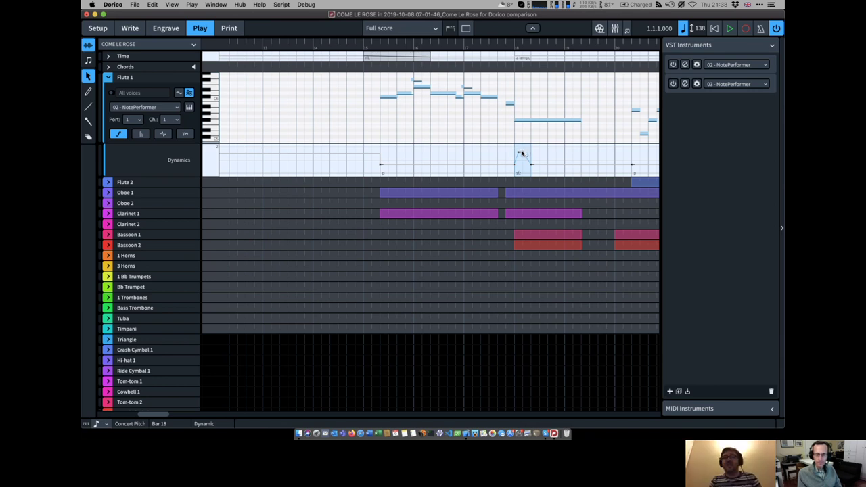
left_click(524, 151)
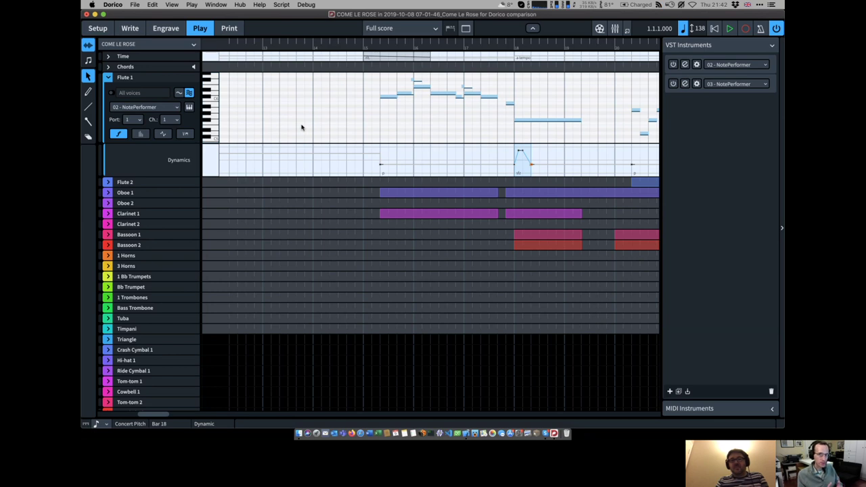
left_click_drag(100, 177, 102, 227)
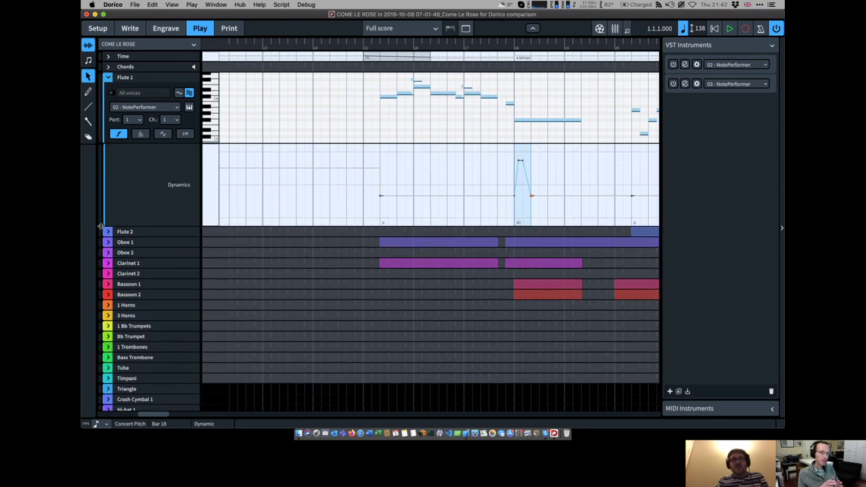
Step: Reshape Flute 1's opening dynamics ramp into a descending line by raising its bar 1 point and moving its lowered end to bar 4
scroll(357, 180, "left", 15)
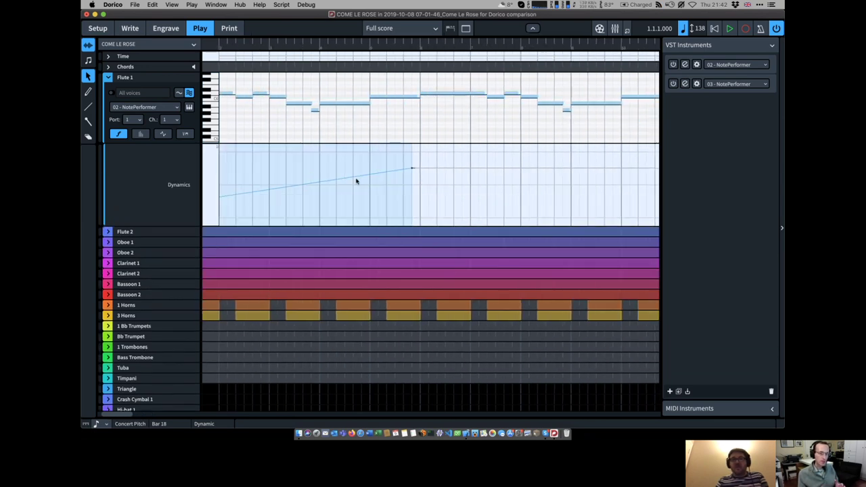
scroll(411, 175, "left", 10)
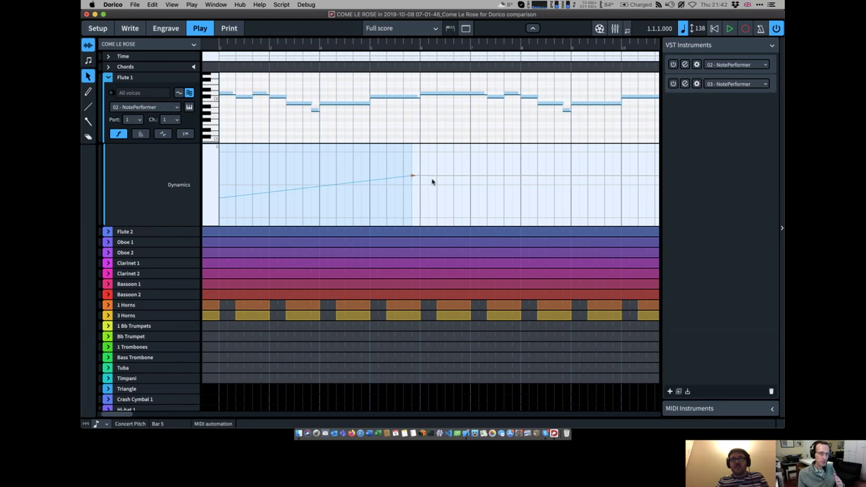
left_click_drag(236, 201, 236, 167)
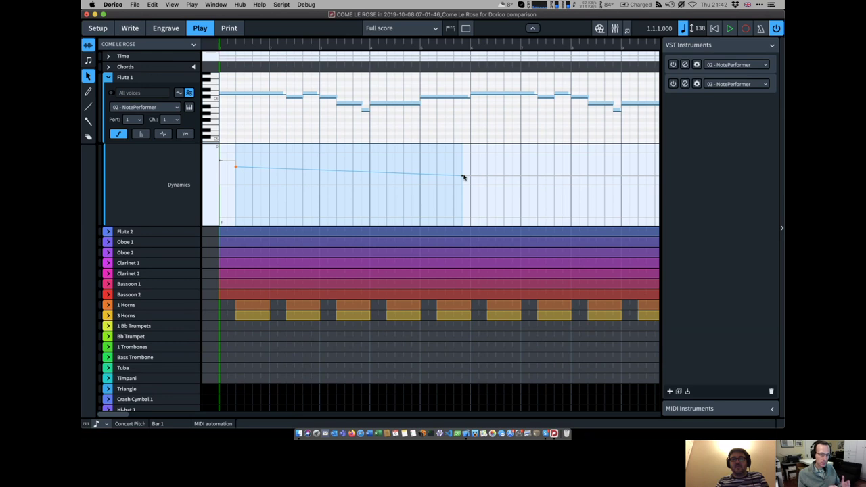
left_click_drag(463, 176, 369, 202)
Step: Draw a freehand dip in Flute 1's dynamics from the start of bar 5 to the middle of bar 7
left_click(88, 91)
mouse_move(420, 160)
left_mouse_down()
mouse_move(468, 169)
mouse_move(484, 189)
mouse_move(508, 197)
mouse_move(547, 160)
left_mouse_up()
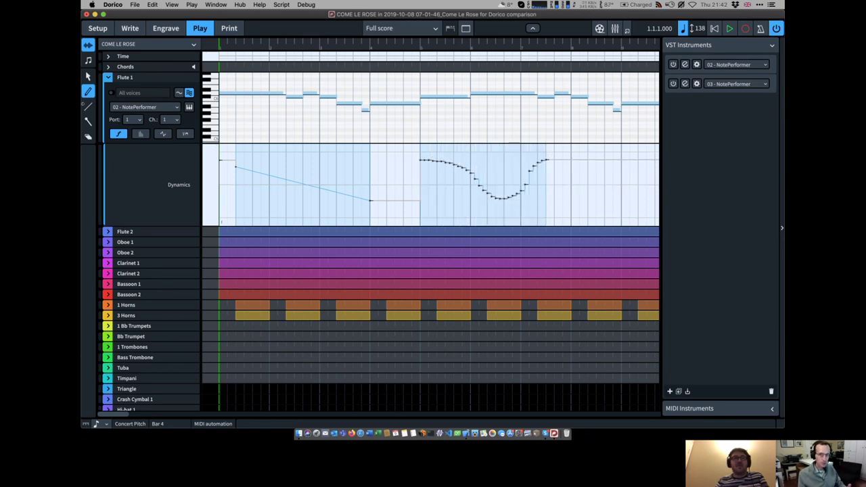
Step: Select and delete the freehand dynamics points in bars 5 to 7, and undo the recent dynamics edits
left_click(88, 77)
left_click_drag(406, 150, 564, 215)
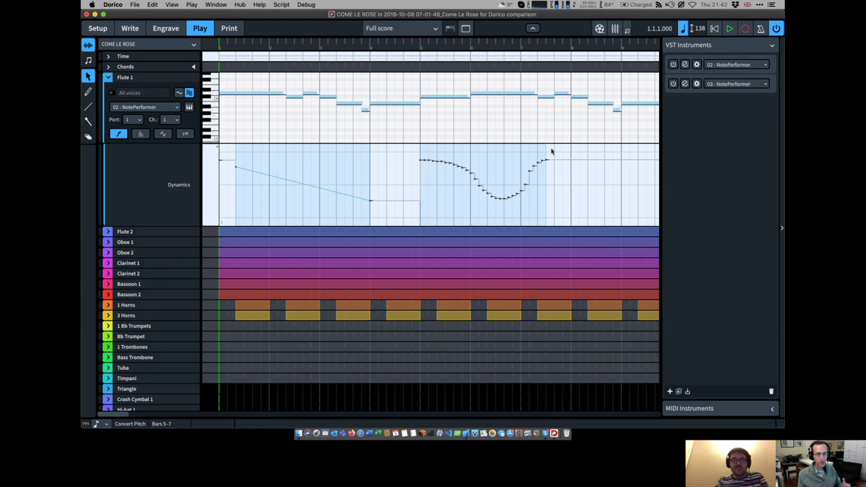
key("BackSpace")
key("super+z")
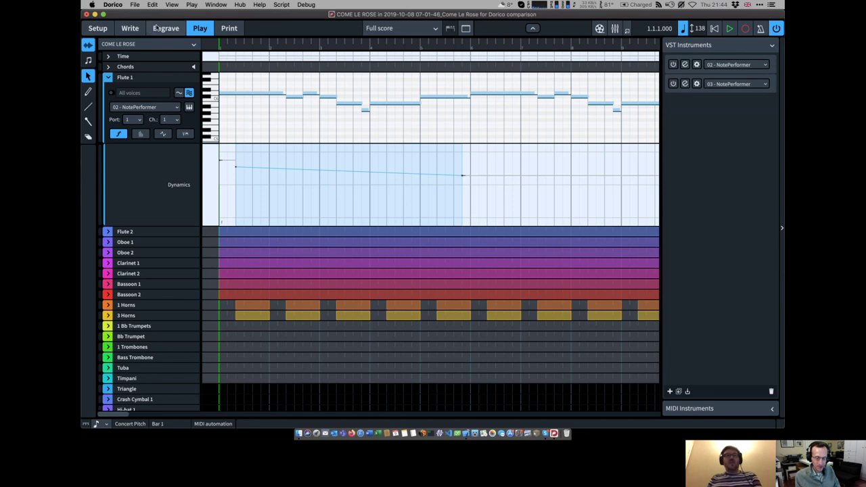
Step: Return to Write mode and close the Come Le Rose project without saving its changes
left_click(130, 28)
scroll(309, 200, "down", 10)
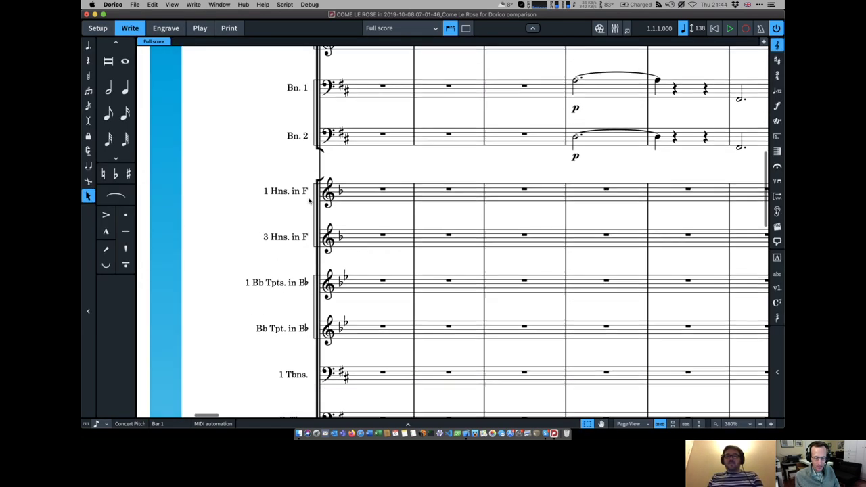
key("super+w")
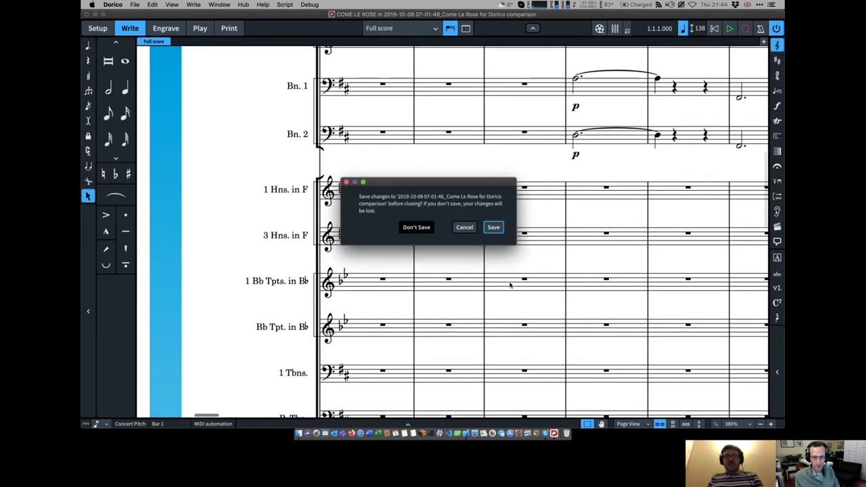
left_click(418, 224)
Step: Create a new project from the chamber template for two trumpets, trombone and tuba
left_click(257, 197)
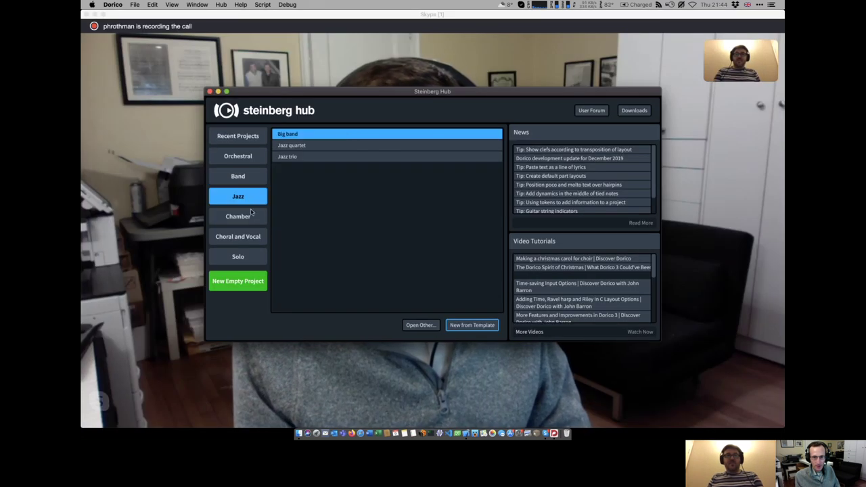
left_click(252, 217)
double_click(315, 134)
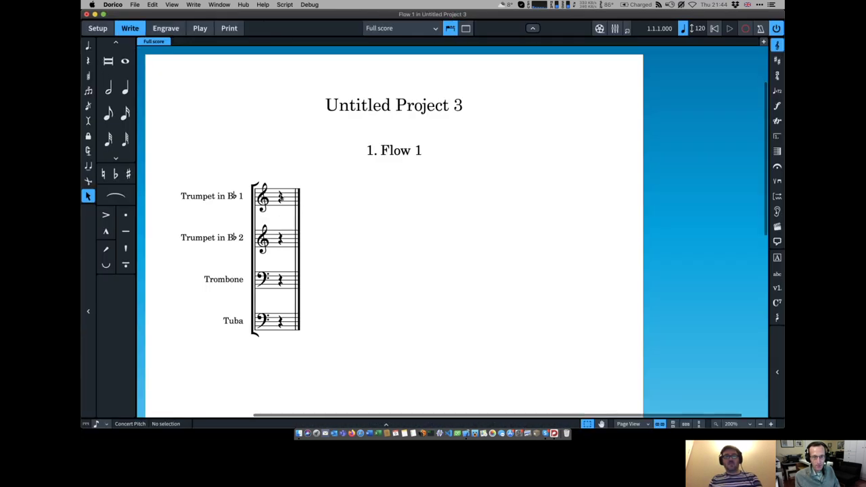
Step: Add a 4/4 time signature and a G major key signature at the start of the flow
double_click(282, 197)
key("shift+m")
type("4/4")
key("Return")
key("shift+k")
type("G")
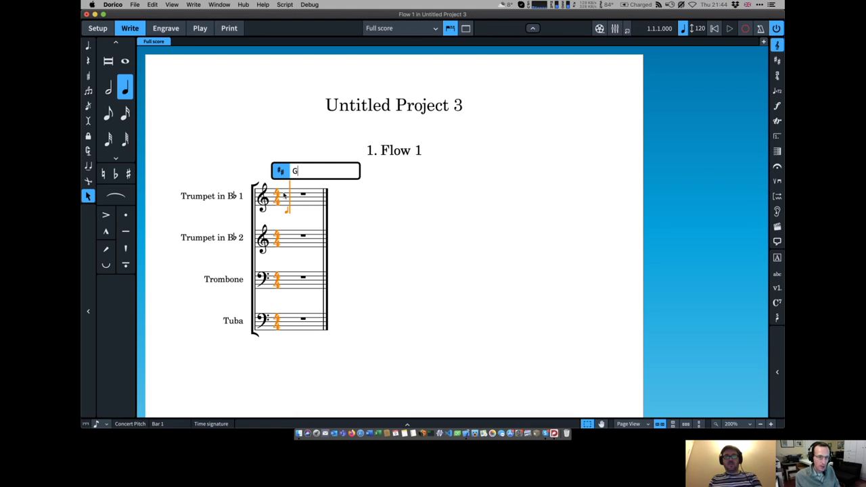
key("Return")
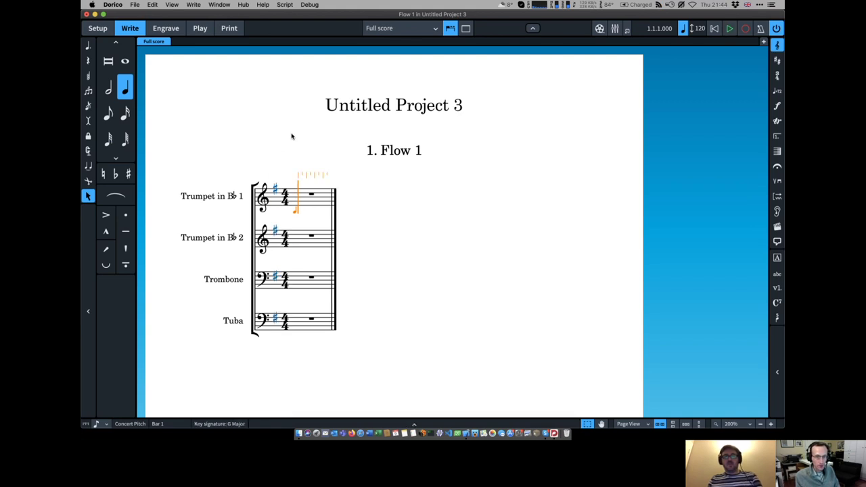
Step: On the Trumpet 1 staff, enter a quarter-note chord of G4, B4, C5, E5, F♯5 and A5, followed by a quarter-note G4–G5 octave
left_click(312, 196)
key("6")
key("shift+n")
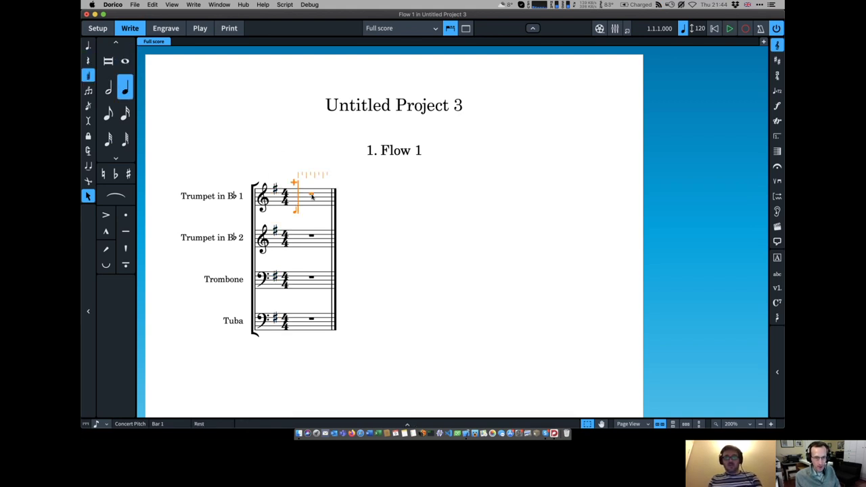
key("b")
key("shift+alt+d")
key("shift+alt+f")
key("shift+alt+a")
key("Escape")
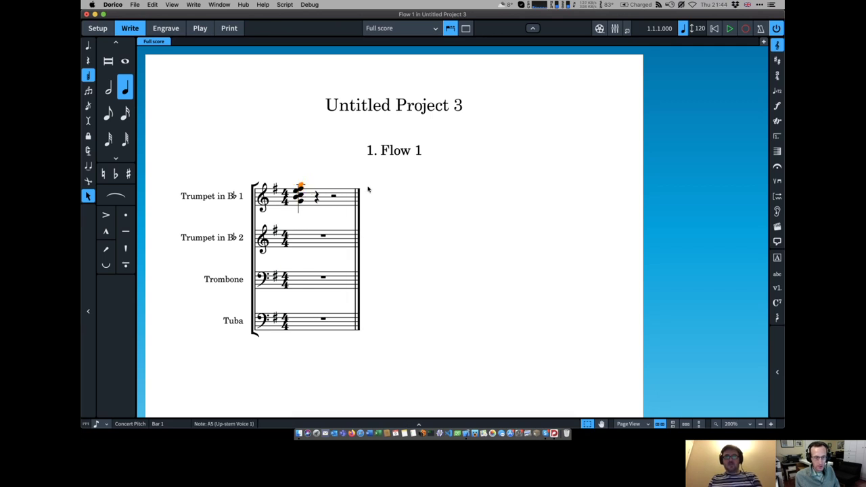
left_click(327, 198)
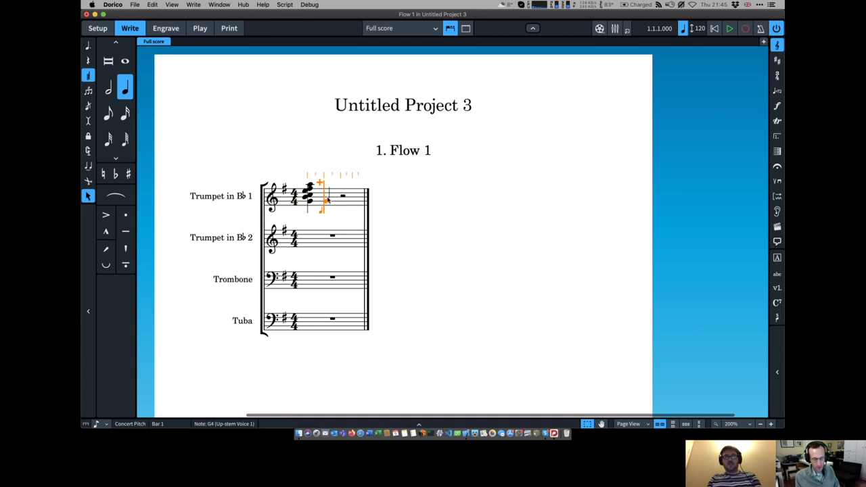
key("g")
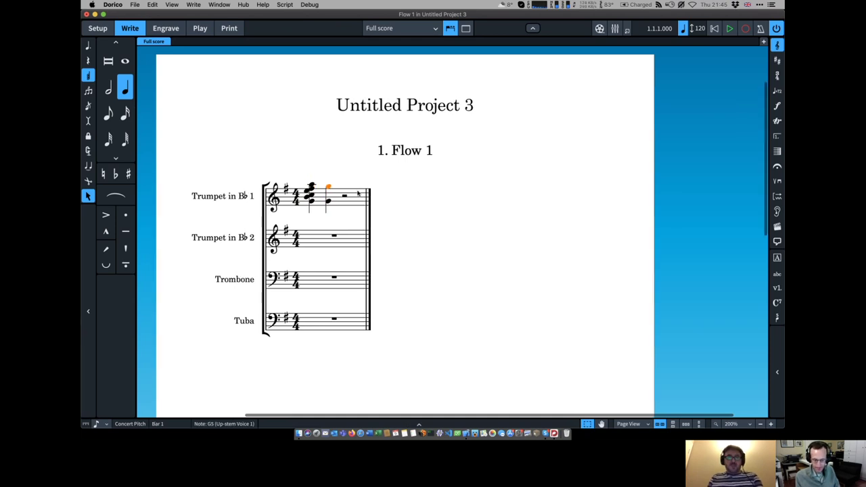
Step: On beat 3 of the Trumpet 1 staff, enter an eighth-note G5 tied to a quarter-note G5
key("Right")
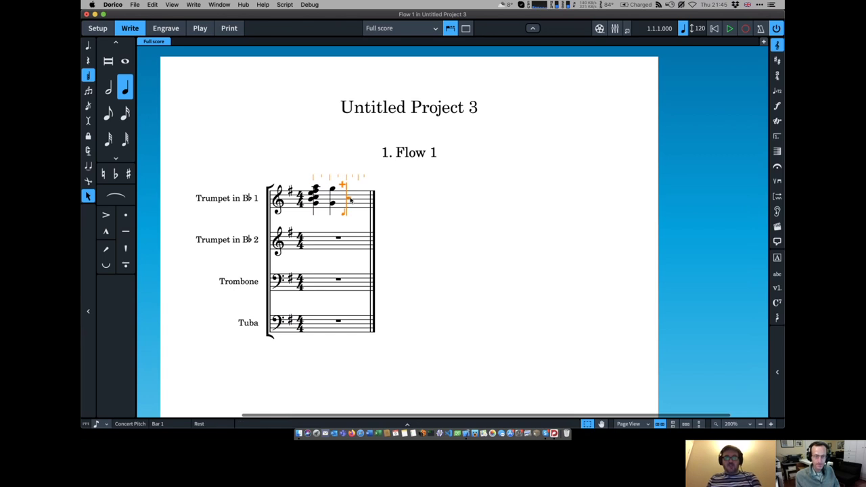
key("5")
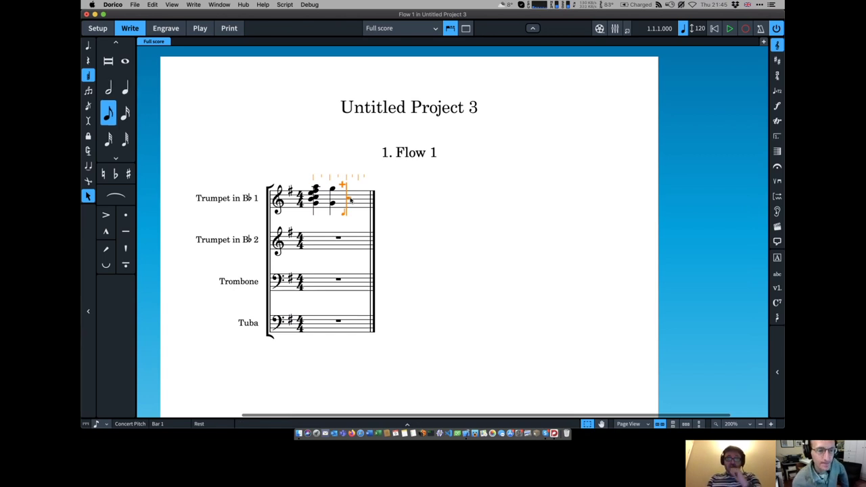
key("q")
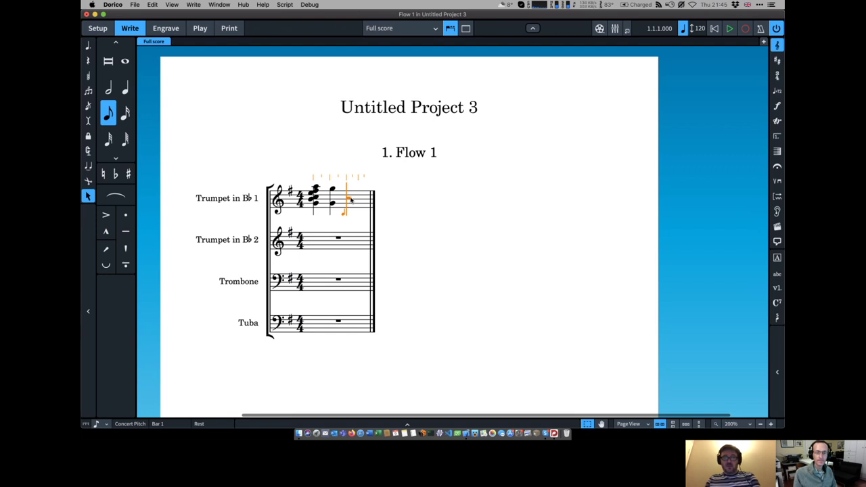
key("g")
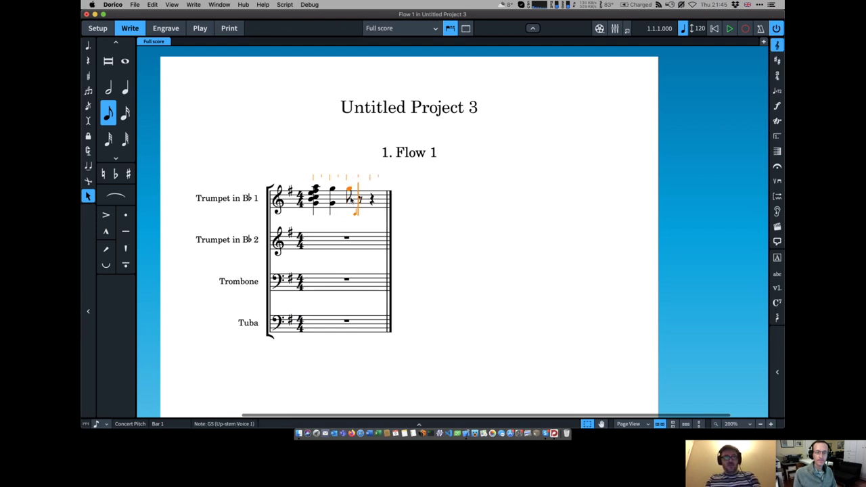
key("BackSpace")
key("i")
key("g")
key("q")
key("6")
key("q")
key("t")
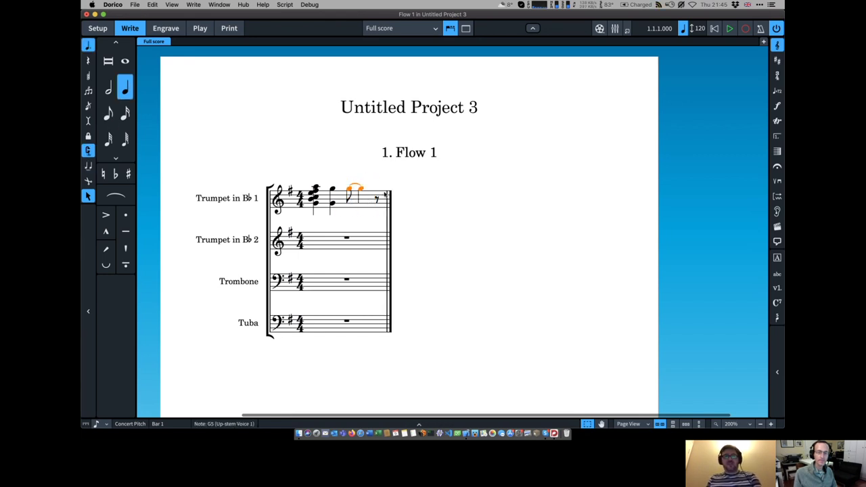
Step: Select the whole first Trumpet 1 chord and toggle round brackets on its noteheads
scroll(407, 187, "up", 5)
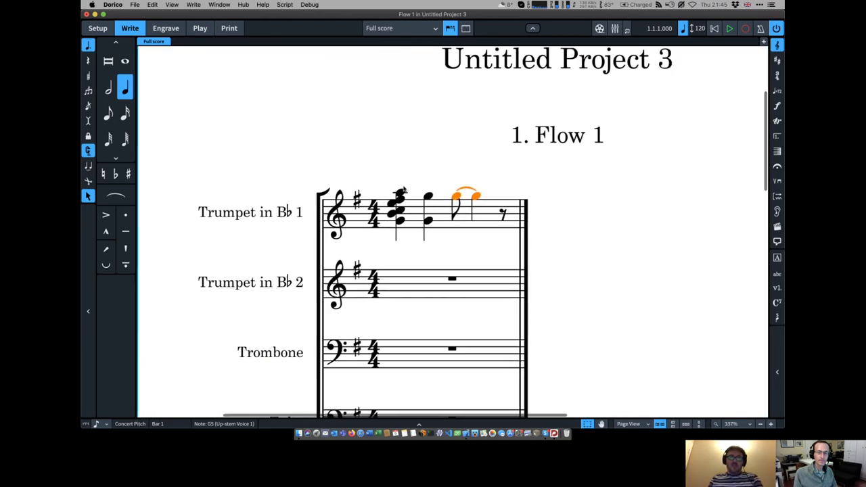
scroll(407, 187, "left", 1)
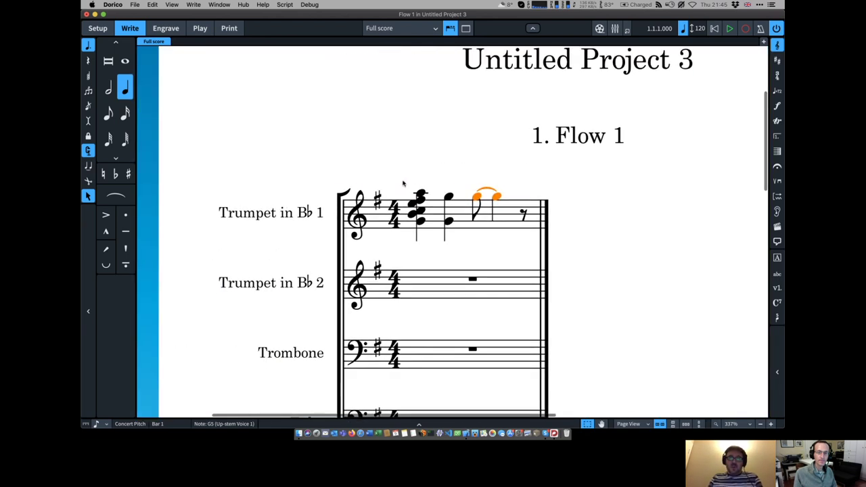
key("super+a")
left_click(417, 234)
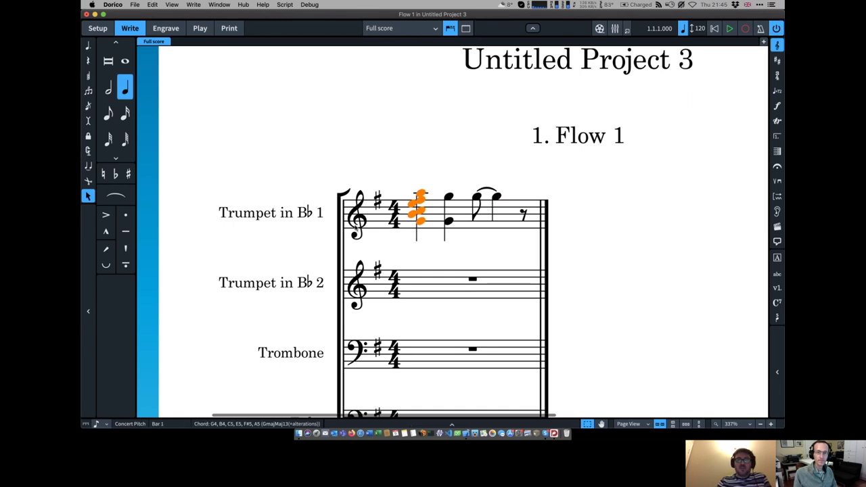
left_click(153, 5)
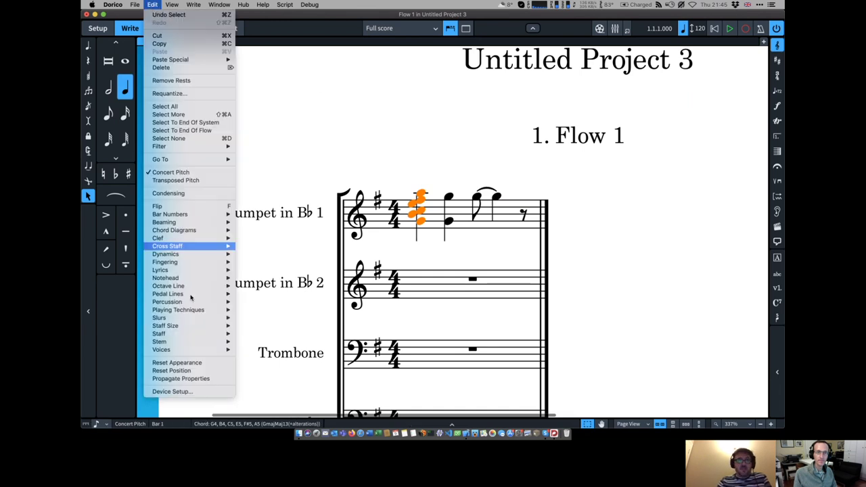
mouse_move(189, 278)
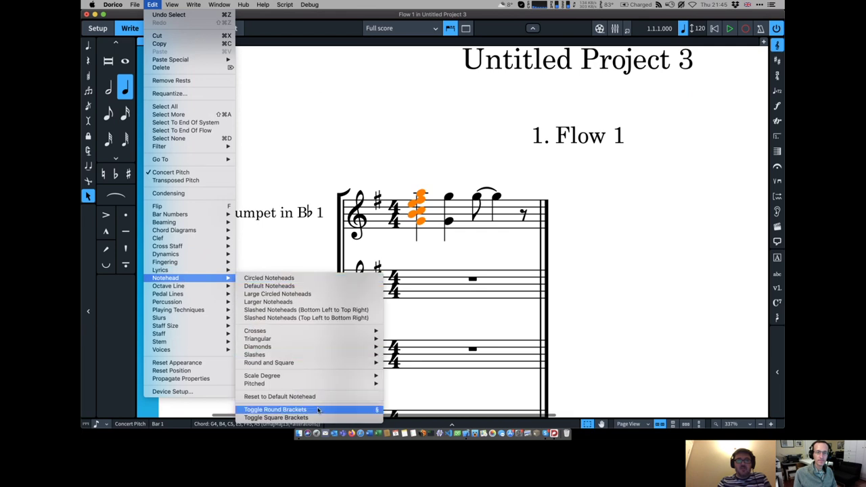